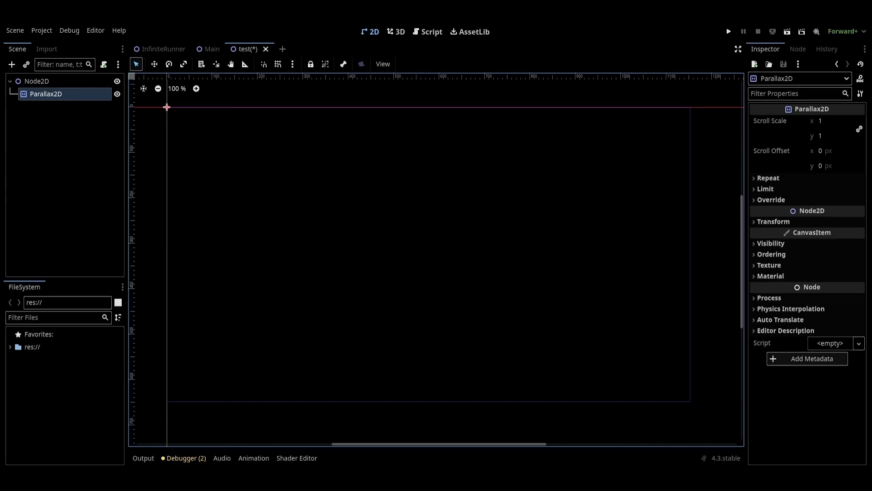
Set the Parallax2D node's horizontal repeat size to 1150
{"action": "left_click", "coordinate": [767, 178]}
{"action": "left_click", "coordinate": [837, 189]}
{"action": "type", "text": "11"}
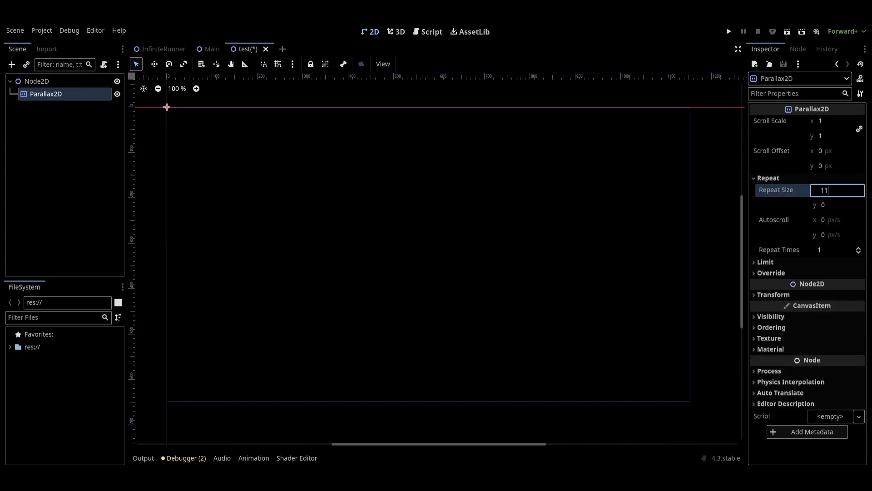
{"action": "type", "text": "50"}
{"action": "key", "text": "Return"}
Give the Parallax2D a horizontal autoscroll of -300 px/s and set its repeat times to 2
{"action": "key", "text": "Tab"}
{"action": "key", "text": "Tab"}
{"action": "type", "text": "-300"}
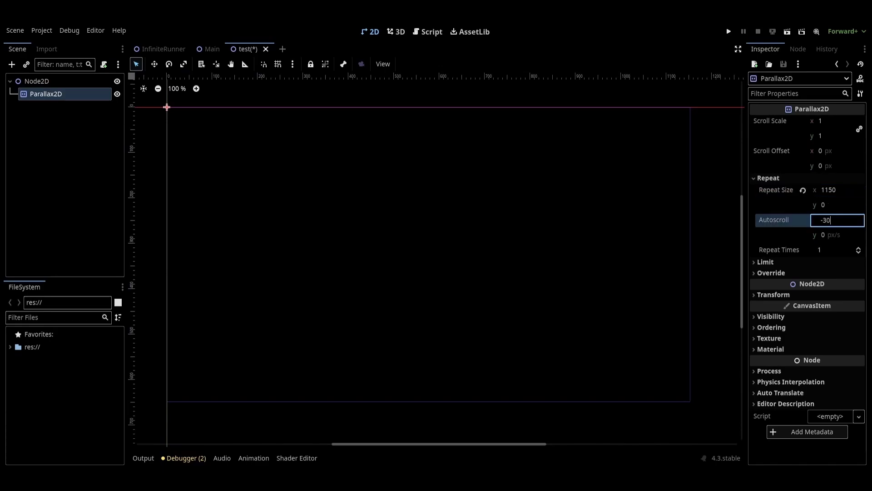
{"action": "key", "text": "Tab"}
{"action": "key", "text": "Tab"}
{"action": "type", "text": "2"}
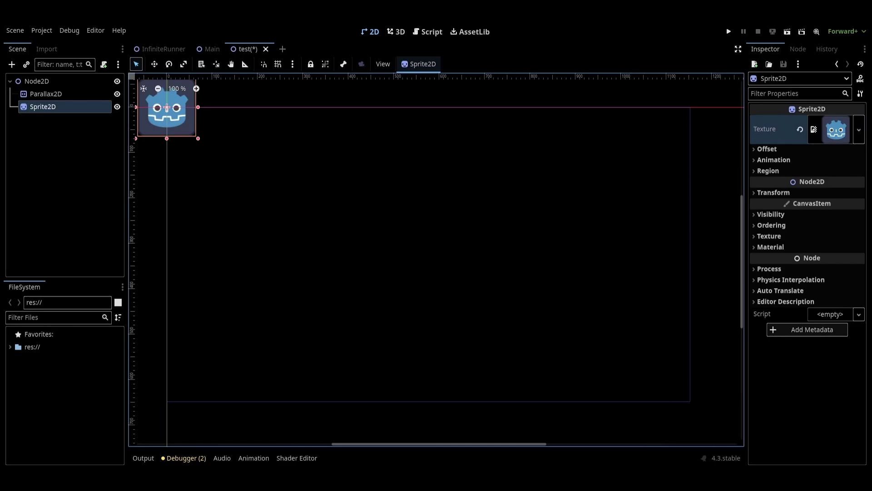
Stretch the Godot icon sprite over the whole viewport frame and move the ground MeshInstance2D down near the frame's lower edge
{"action": "left_click_drag", "start_coordinate": [198, 138], "coordinate": [691, 405]}
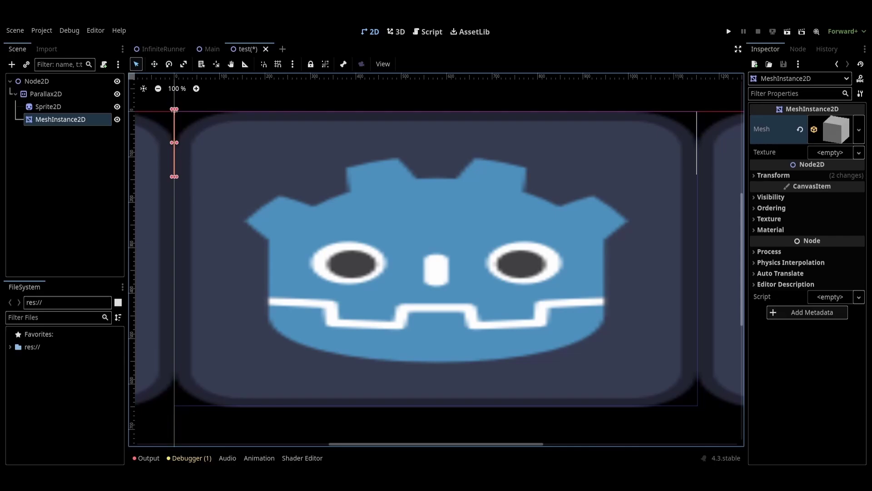
{"action": "key", "text": "w"}
{"action": "left_click_drag", "start_coordinate": [423, 170], "coordinate": [423, 394]}
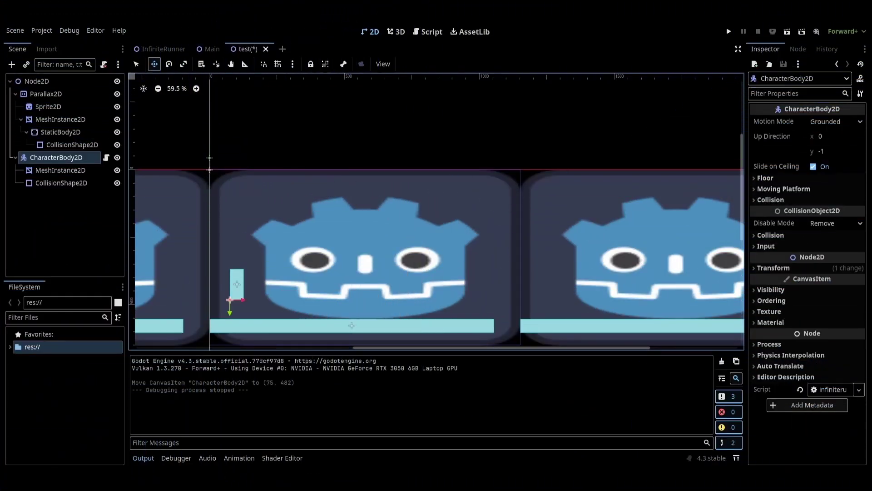
Add an Area2D under Parallax2D and nest a new CollisionShape2D inside it
{"action": "left_click", "coordinate": [46, 93]}
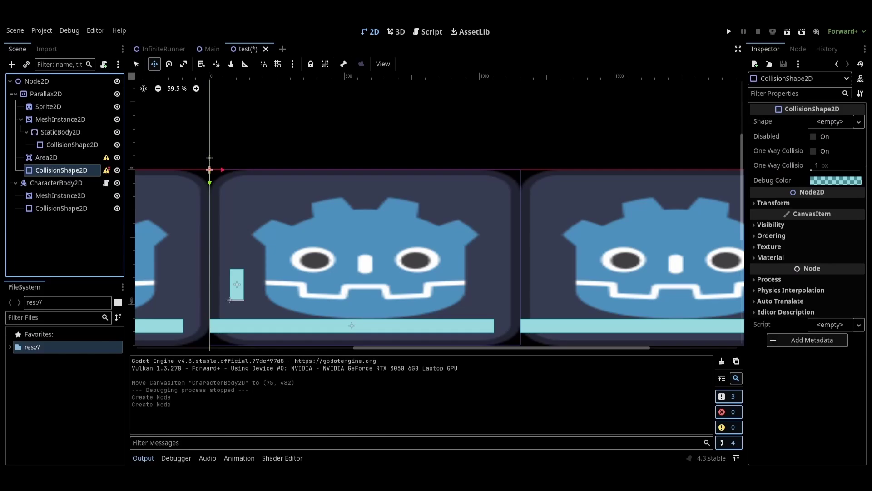
{"action": "left_click_drag", "start_coordinate": [61, 170], "coordinate": [46, 157]}
{"action": "scroll", "coordinate": [260, 267], "scroll_direction": "down", "scroll_amount": 3}
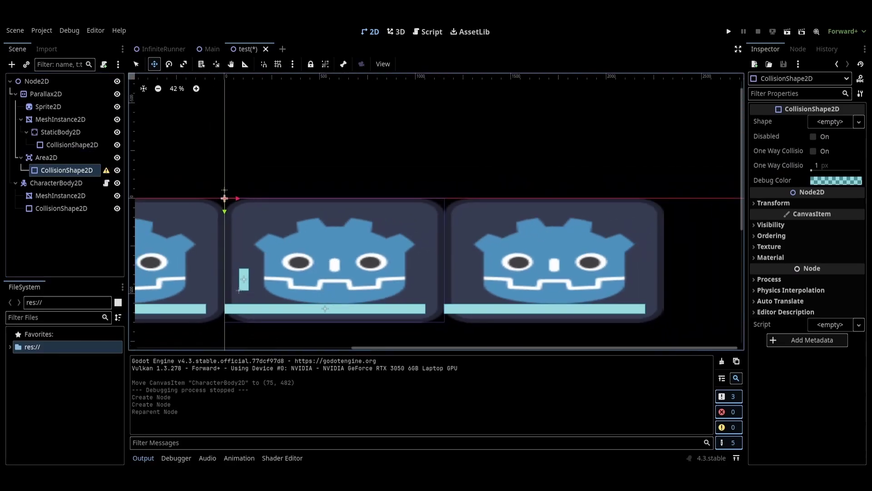
Move the area's collision shape to about (0, 637), make it a rectangle, and stretch it along the width below the ground
{"action": "left_click_drag", "start_coordinate": [225, 199], "coordinate": [224, 320]}
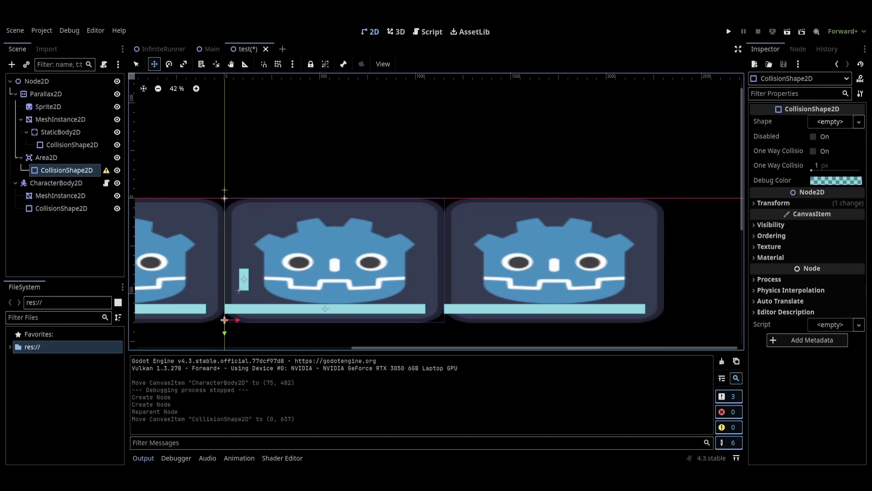
{"action": "left_click", "coordinate": [830, 122]}
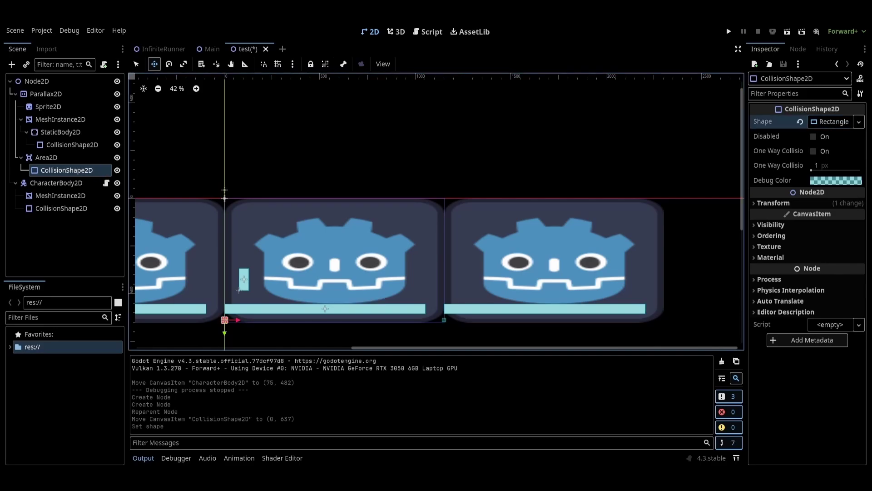
{"action": "left_click_drag", "start_coordinate": [227, 320], "coordinate": [446, 320]}
{"action": "left_click_drag", "start_coordinate": [334, 321], "coordinate": [334, 349]}
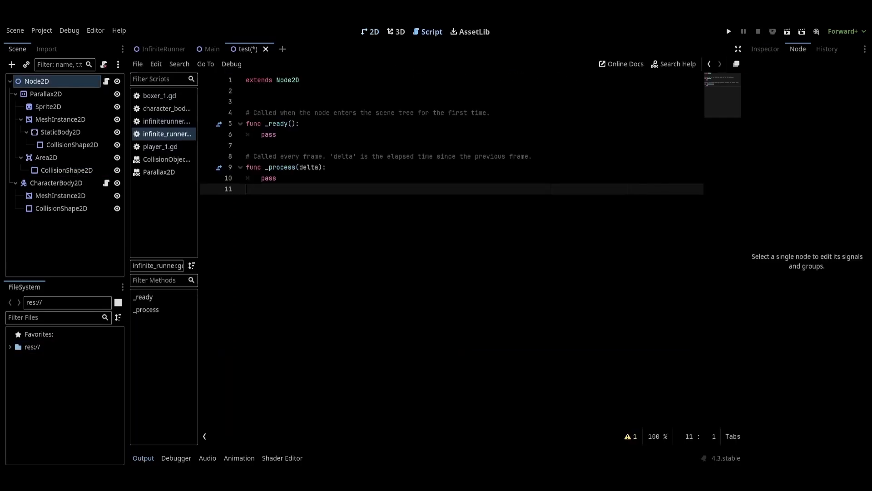
Connect the Area2D's body_entered signal to the root Node2D script
{"action": "left_click", "coordinate": [46, 158]}
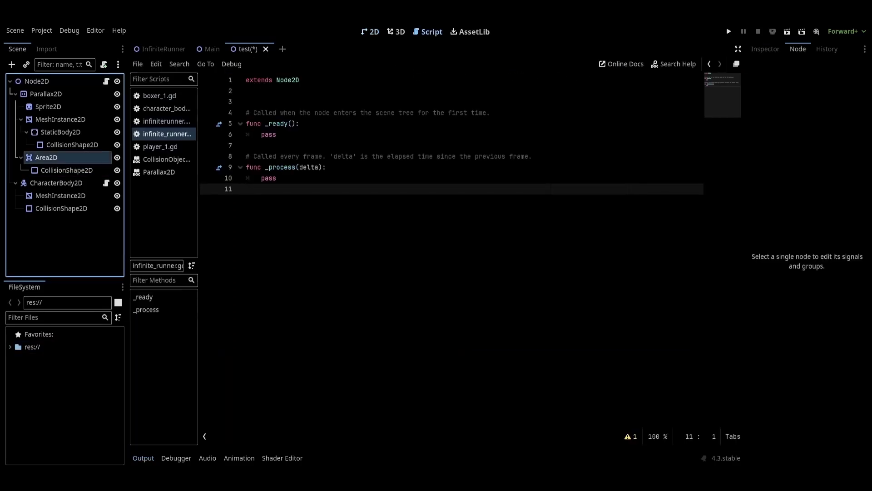
{"action": "left_click", "coordinate": [805, 160]}
{"action": "left_click", "coordinate": [844, 457]}
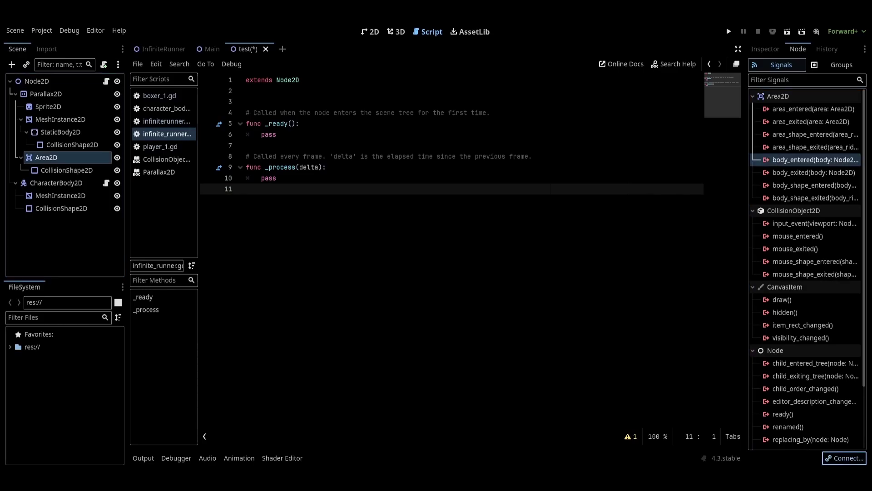
{"action": "key", "text": "Return"}
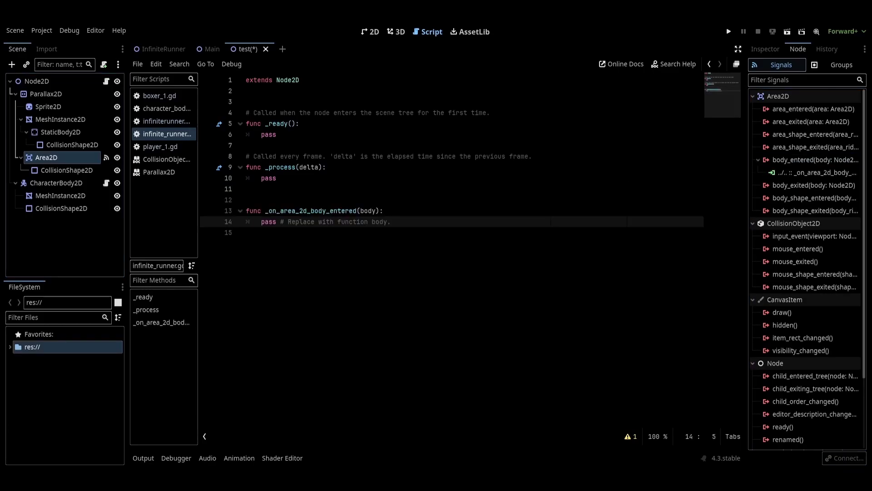
Replace the placeholder in _on_area_2d_body_entered with $Parallax2D.autoscroll.x = 0
{"action": "left_click_drag", "start_coordinate": [390, 221], "coordinate": [261, 221]}
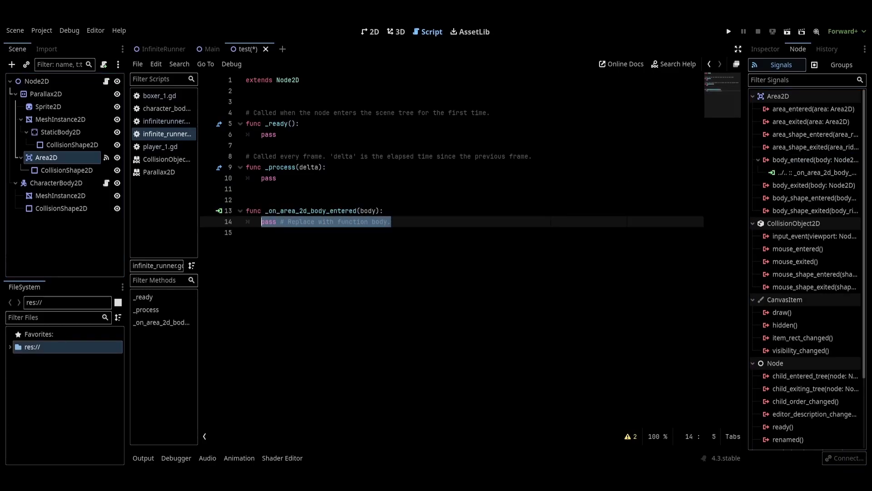
{"action": "type", "text": "$para"}
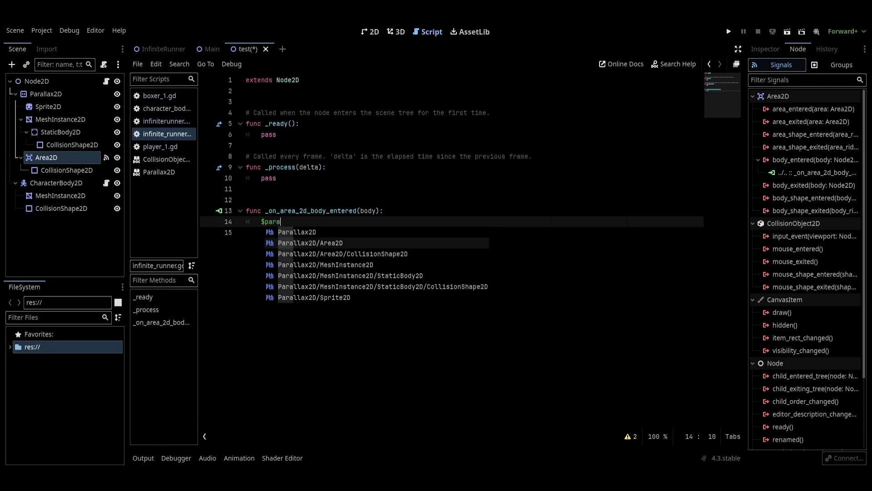
{"action": "key", "text": "Up"}
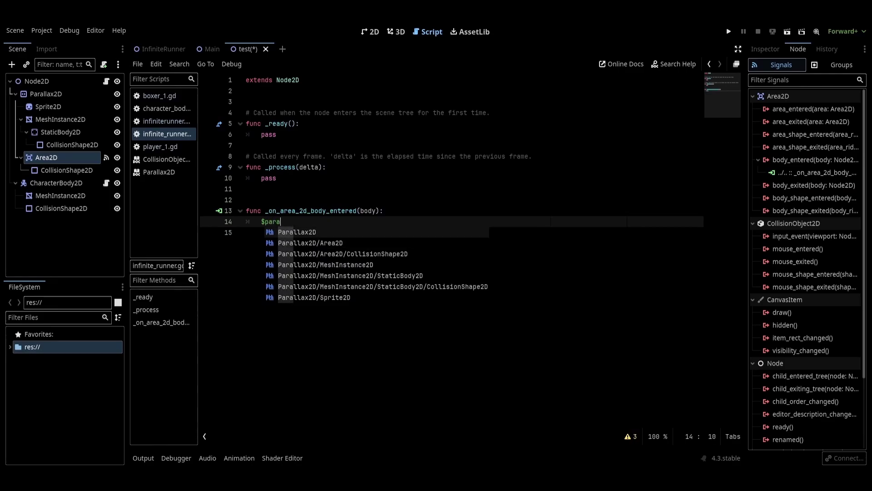
{"action": "key", "text": "Return"}
{"action": "type", "text": ".au"}
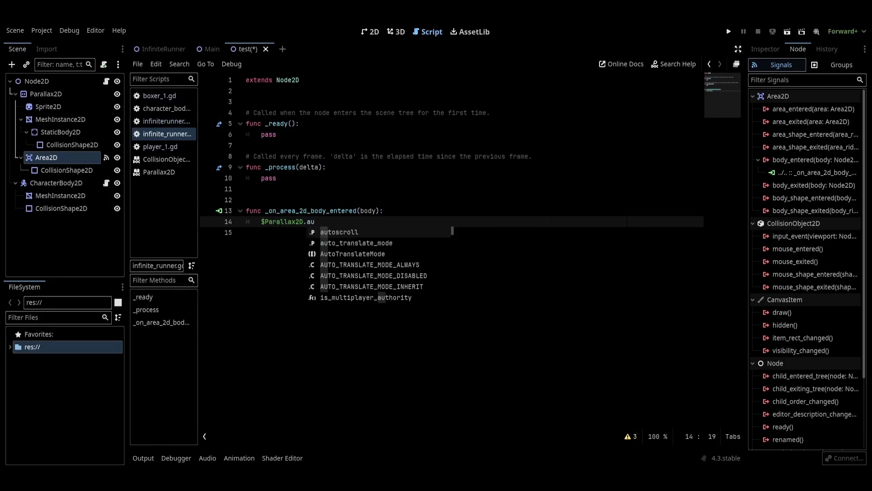
{"action": "key", "text": "Return"}
{"action": "type", "text": ".x = 0"}
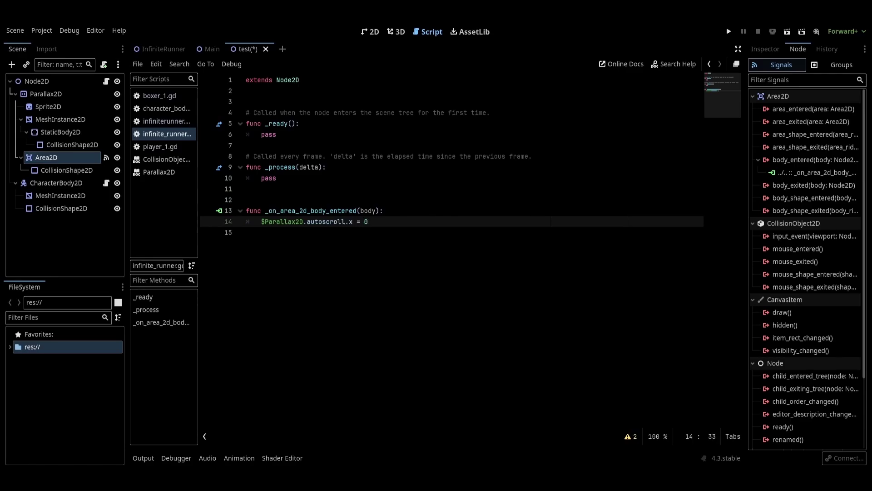
Return to the 2D view and add a child Node2D containing a Button under the root node
{"action": "left_click", "coordinate": [369, 31]}
{"action": "left_click", "coordinate": [37, 81]}
{"action": "left_click", "coordinate": [11, 64]}
{"action": "key", "text": "Return"}
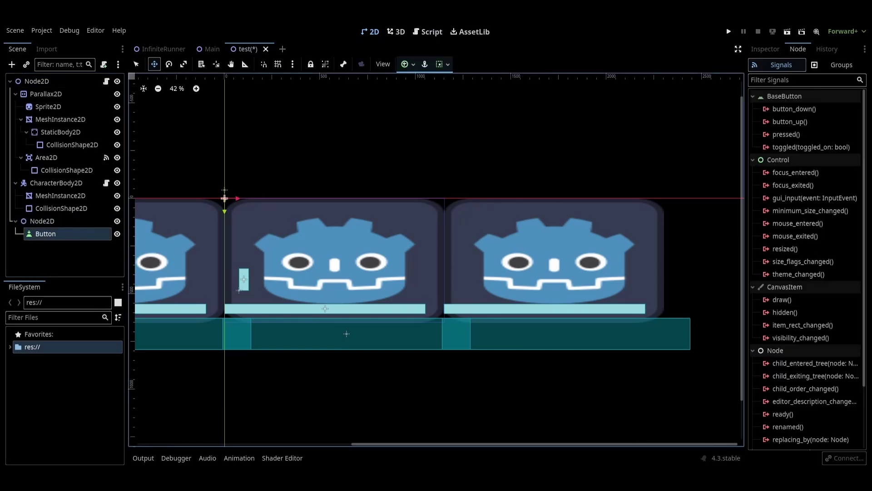
Move the button toward the middle of the viewport frame and set its text to RESTART
{"action": "left_click", "coordinate": [135, 64]}
{"action": "left_click_drag", "start_coordinate": [227, 206], "coordinate": [309, 233]}
{"action": "left_click", "coordinate": [764, 48]}
{"action": "left_click", "coordinate": [798, 154]}
{"action": "type", "text": "REST"}
{"action": "type", "text": "ART"}
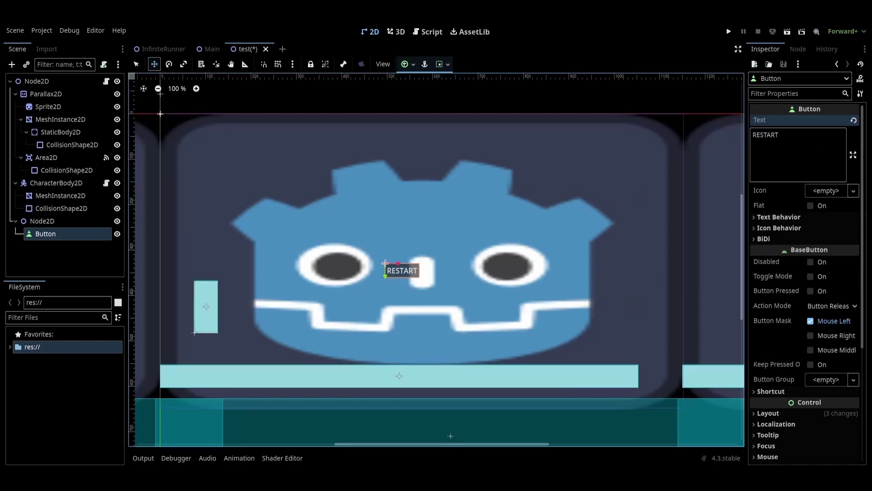
Connect the RESTART button's pressed signal to the root Node2D script
{"action": "left_click", "coordinate": [42, 221]}
{"action": "key", "text": "w"}
{"action": "left_click", "coordinate": [46, 234]}
{"action": "left_click", "coordinate": [797, 48]}
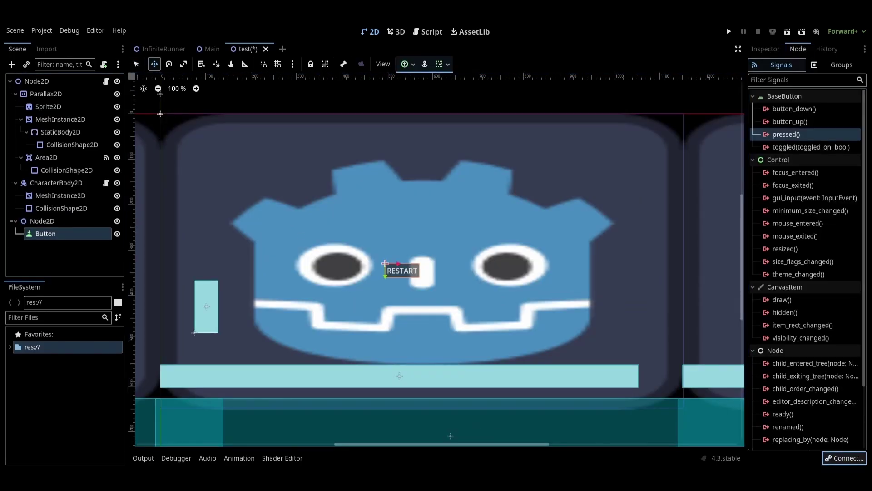
{"action": "double_click", "coordinate": [780, 135]}
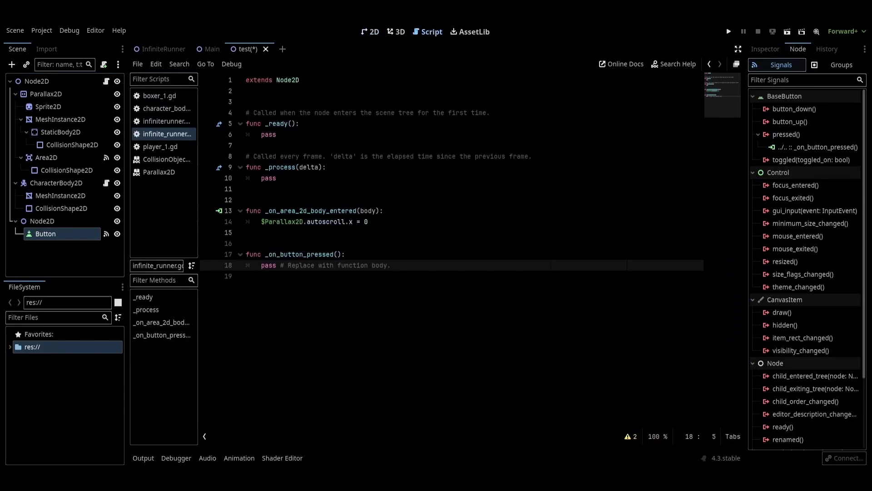
Replace the placeholder in _on_button_pressed with get_tree().reload_current_scene()
{"action": "left_click_drag", "start_coordinate": [391, 265], "coordinate": [262, 265]}
{"action": "key", "text": "BackSpace"}
{"action": "type", "text": "$"}
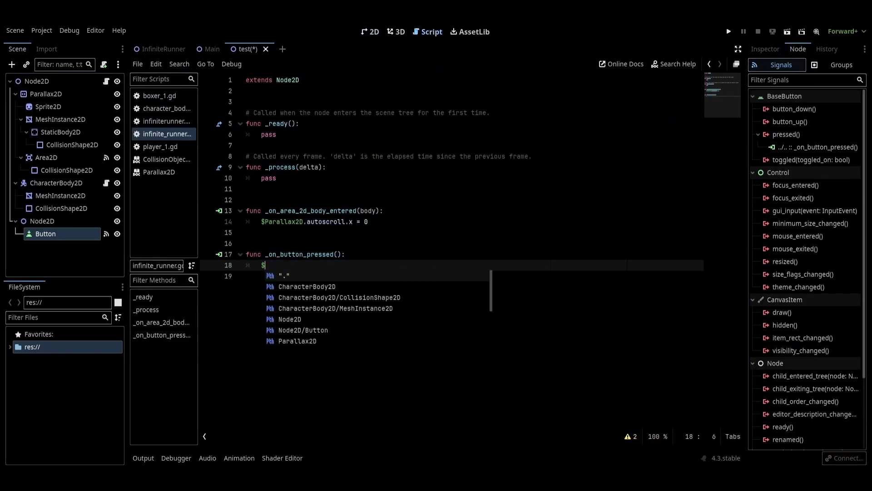
{"action": "key", "text": "BackSpace"}
{"action": "type", "text": "get_tree().reload_current_scene()"}
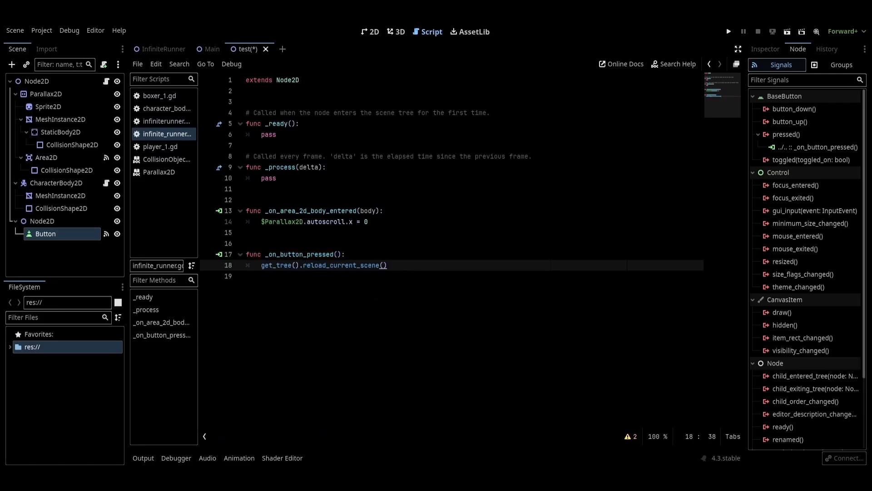
Indent a new line under the autoscroll statement and hide the Node2D that holds the button in the scene
{"action": "left_click", "coordinate": [261, 232]}
{"action": "key", "text": "Tab"}
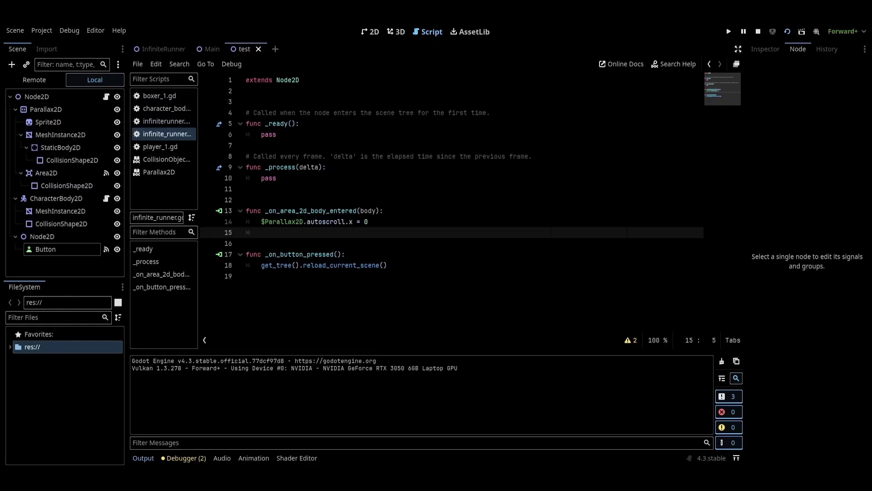
{"action": "key", "text": "ctrl+F1"}
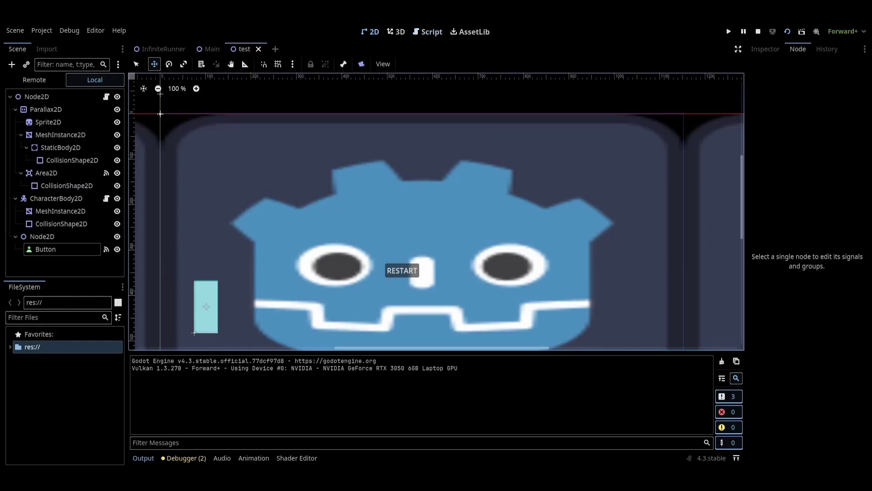
{"action": "key", "text": "ctrl+F3"}
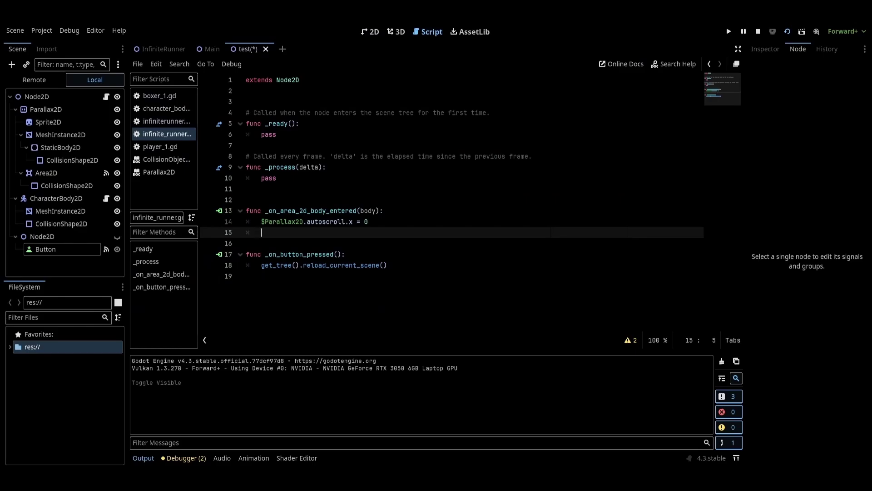
Add $Node2D/Button.visible = true to _on_area_2d_body_entered and run the current scene
{"action": "type", "text": "$Node2D/Button.VIS"}
{"action": "key", "text": "Down"}
{"action": "key", "text": "Down"}
{"action": "key", "text": "Return"}
{"action": "type", "text": "="}
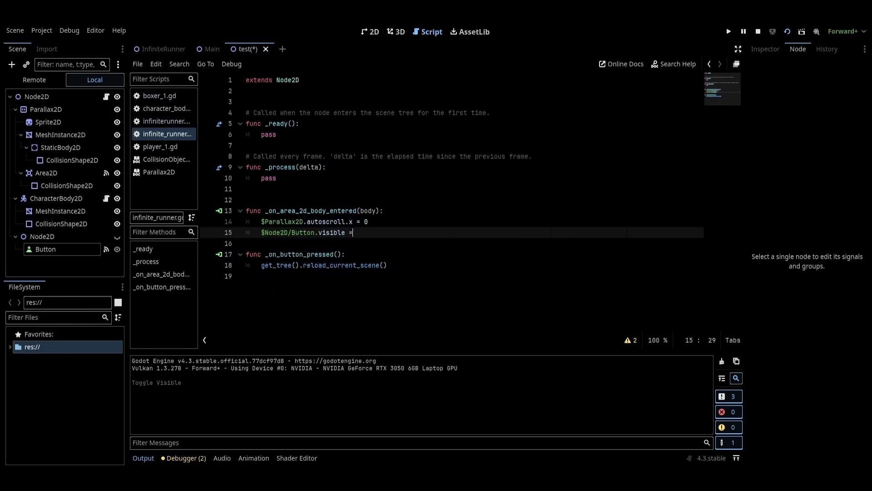
{"action": "type", "text": " TRUE"}
{"action": "key", "text": "Return"}
{"action": "key", "text": "F6"}
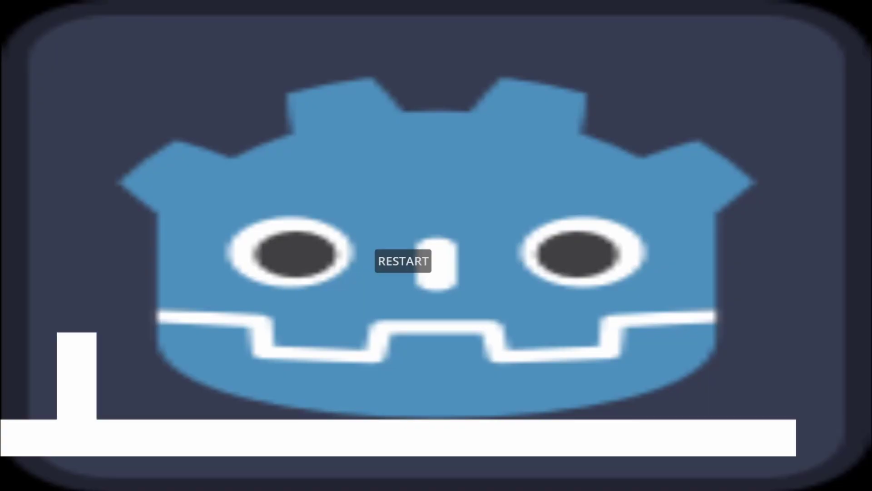